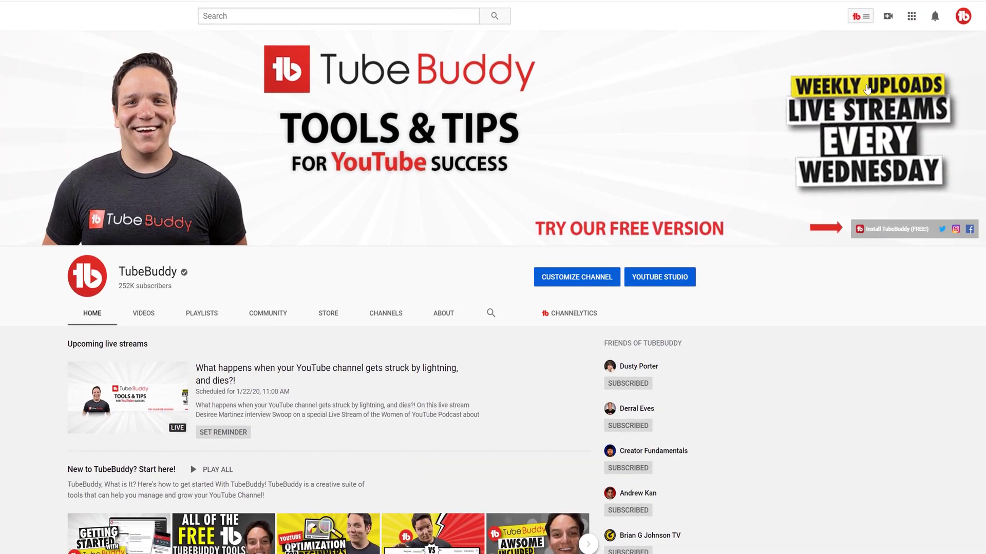
Step: Launch TubeBuddy's SEO Studio for this video from the toolbar's Tools menu
click(860, 16)
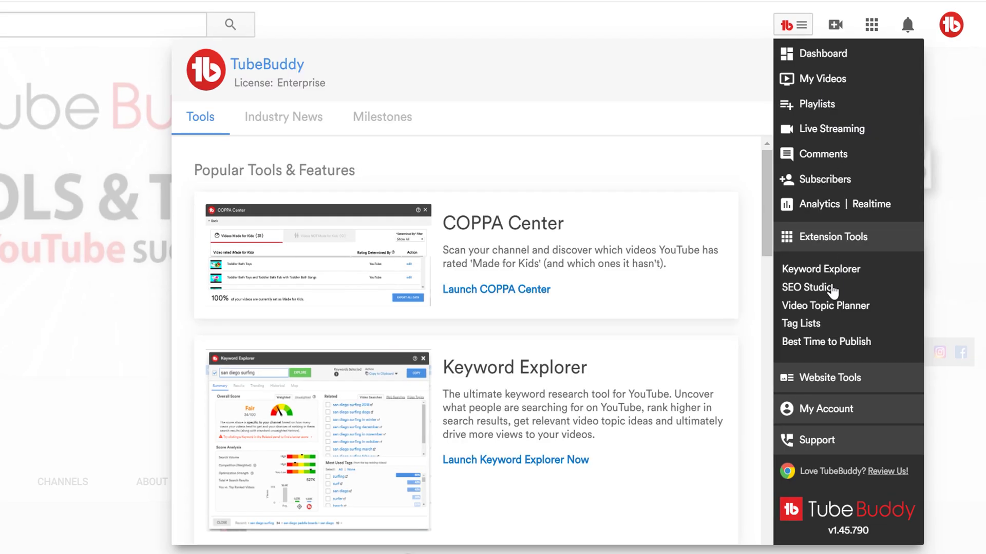
click(831, 289)
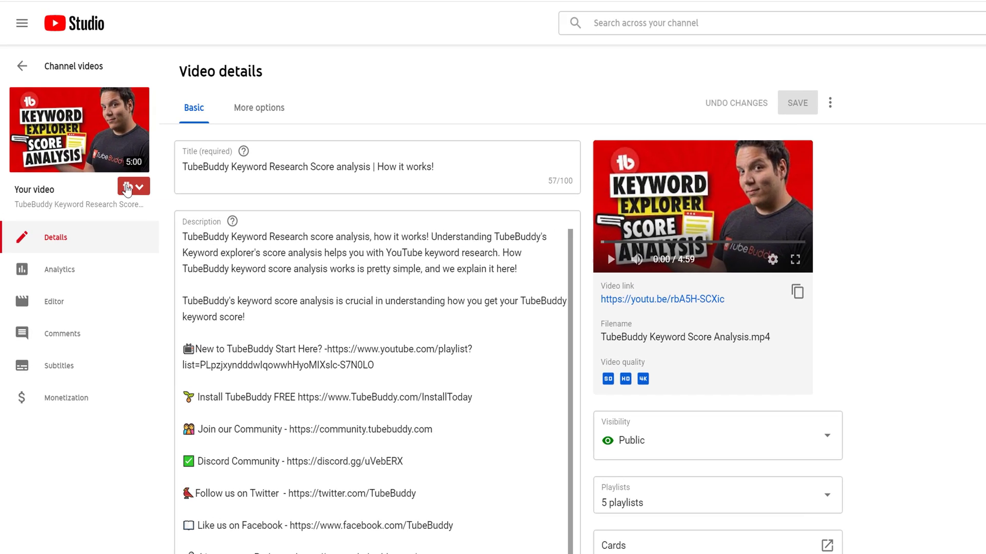
click(83, 116)
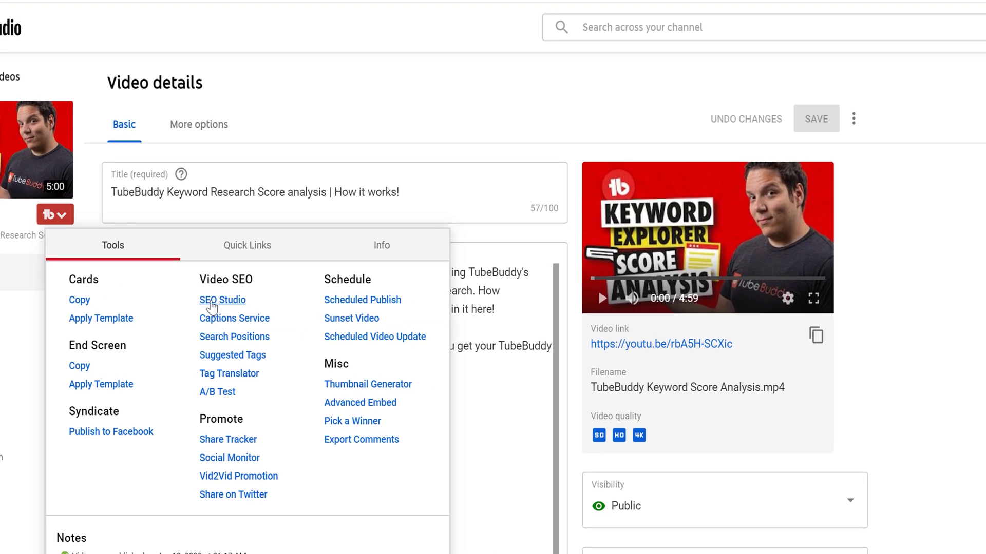
click(307, 287)
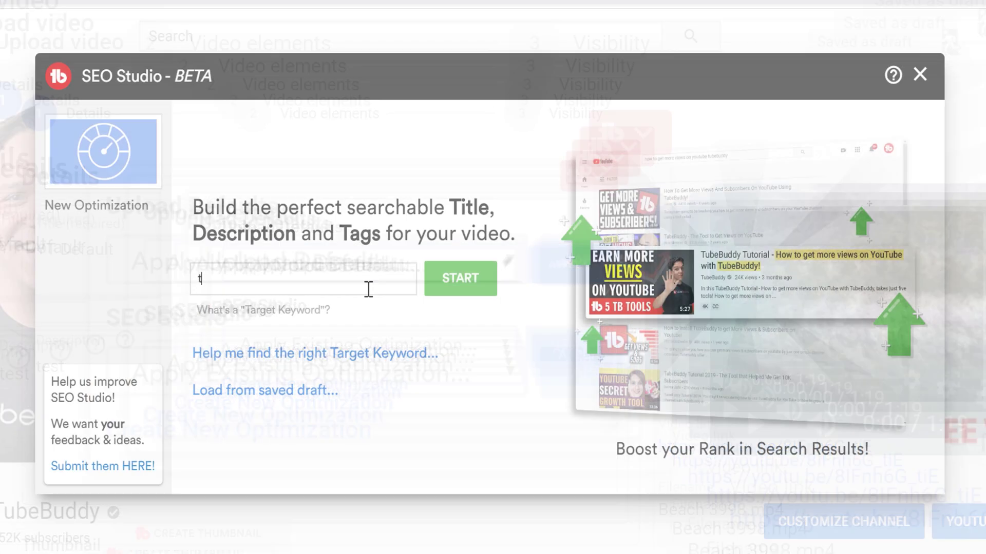
Step: Start an optimization for the target keyword 'tubebuddy' and go to Step 2: Tags
text(ubebudd)
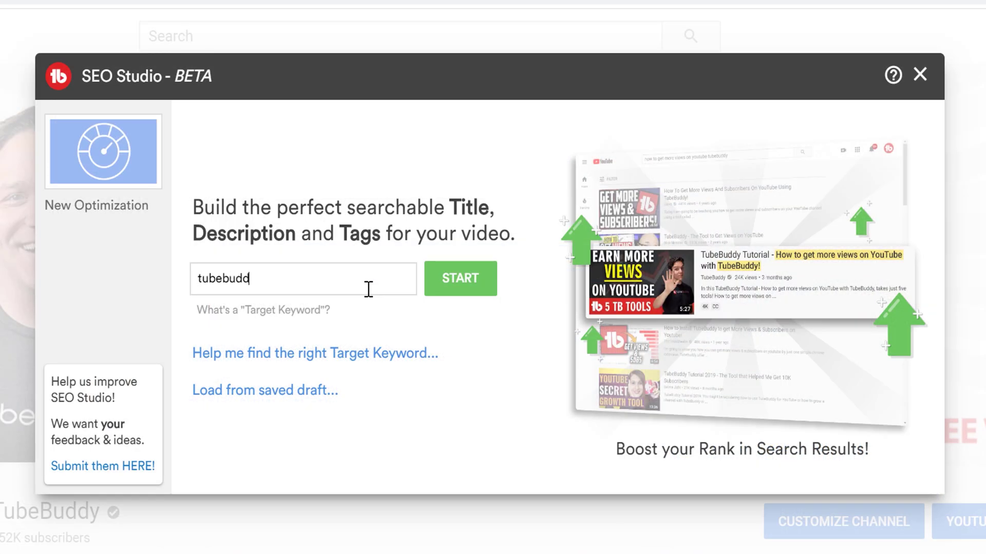
text(y)
key(Return)
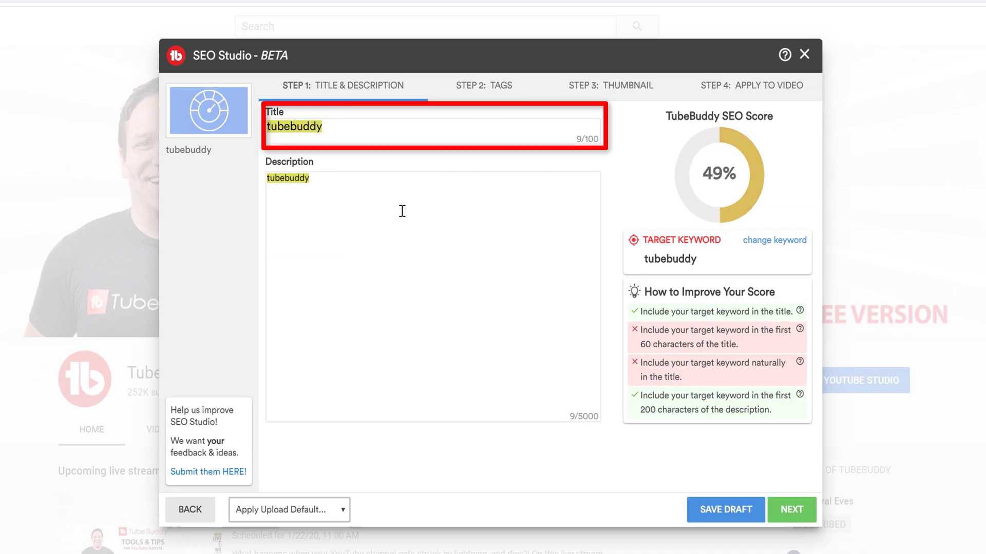
click(485, 81)
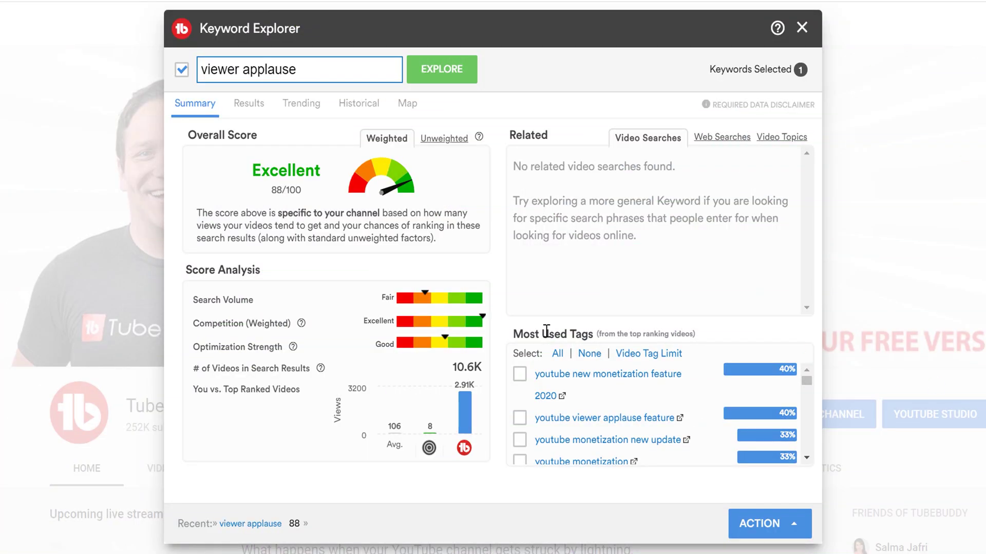
Step: Review viewer applause's Results, Trending, Historical, Map and Summary data, then optimize it in SEO Studio
click(263, 106)
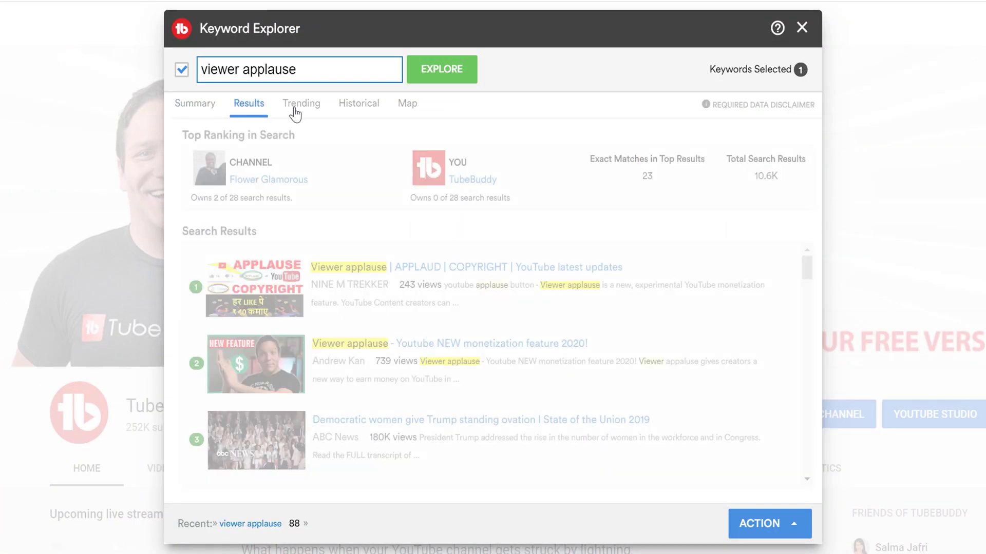
click(307, 104)
click(351, 108)
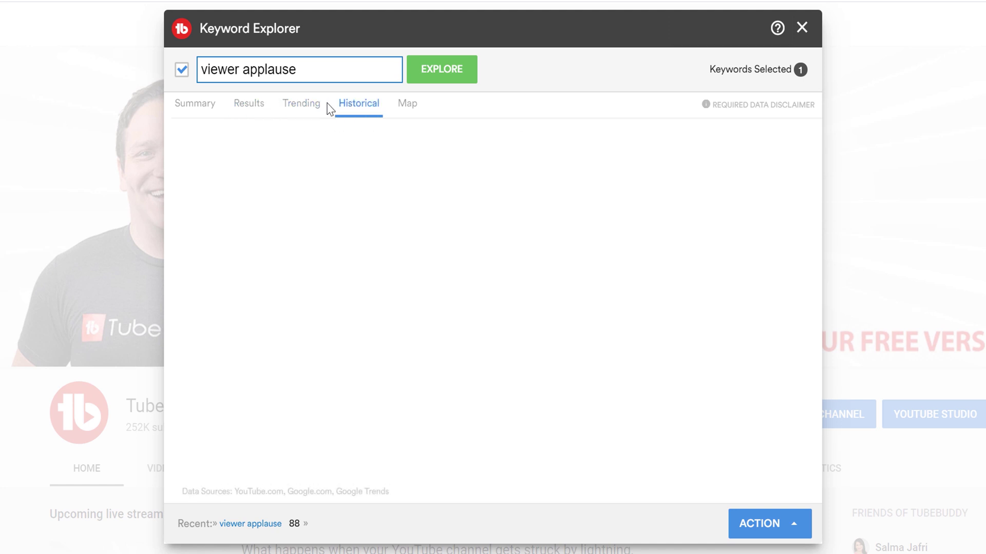
click(406, 109)
click(206, 108)
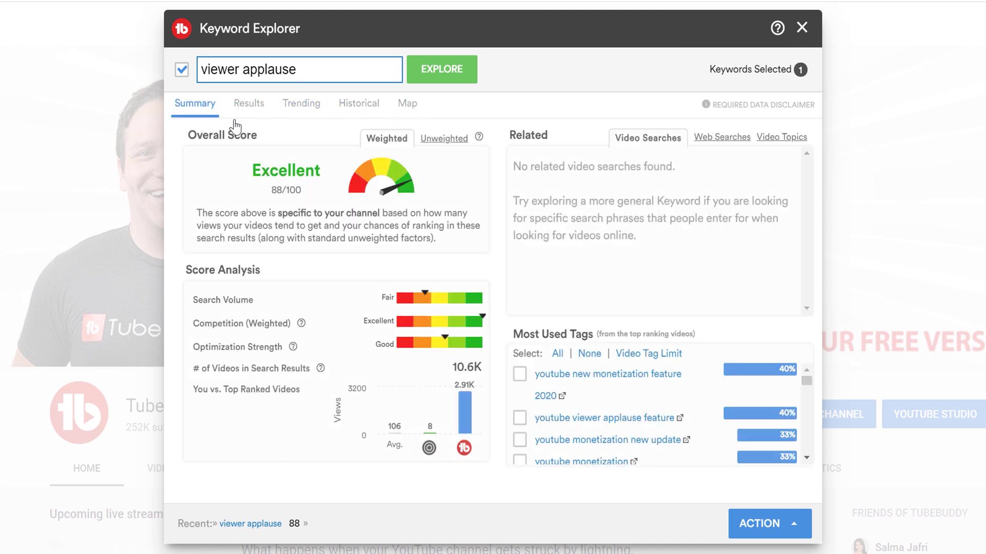
click(744, 529)
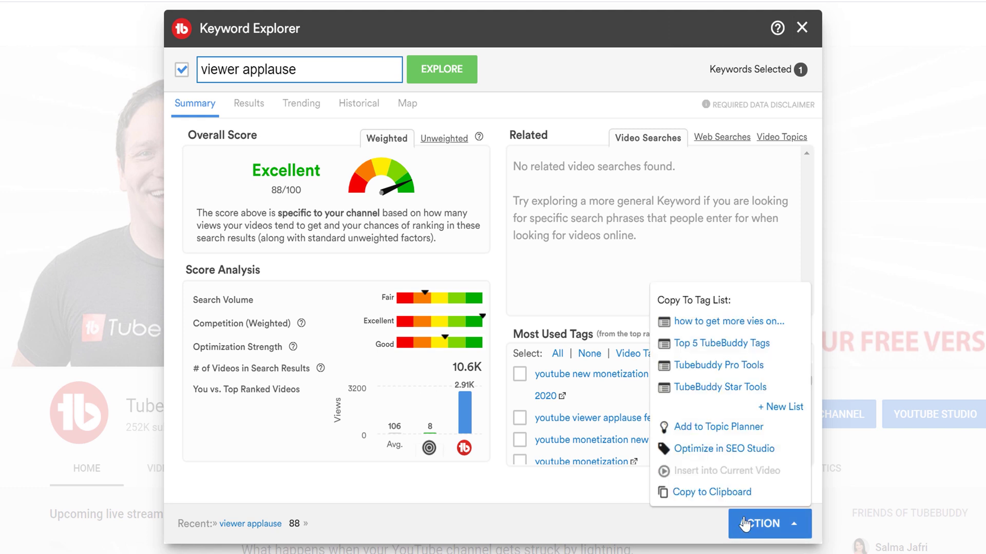
click(738, 449)
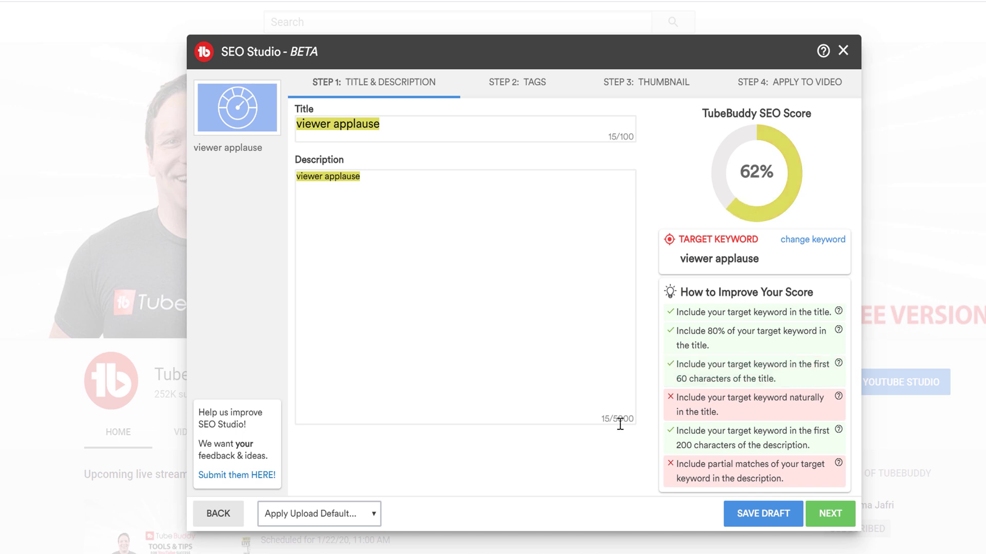
Step: Discard the unsaved optimization and restart a 'viewer applause' optimization through Keyword Explorer
click(243, 506)
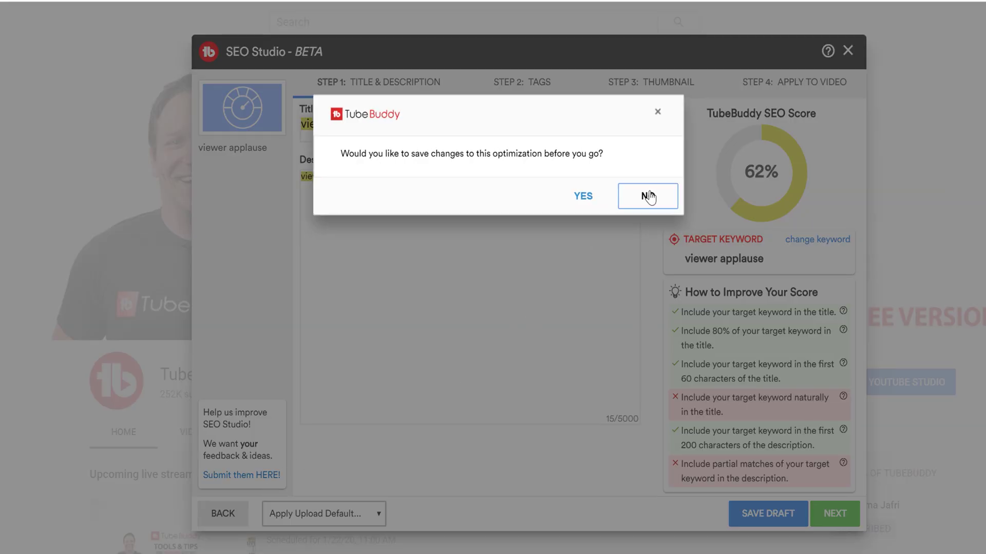
click(645, 194)
click(417, 257)
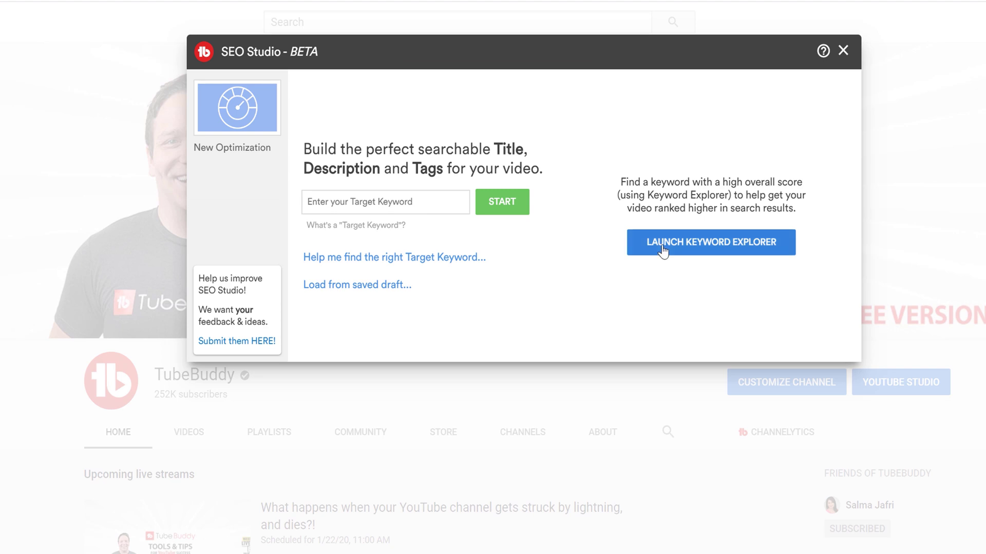
click(663, 246)
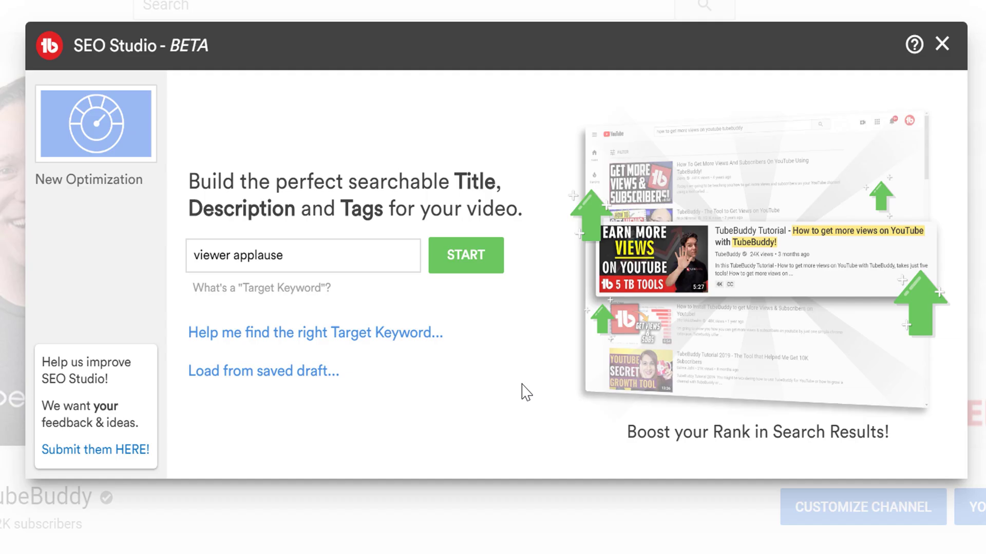
click(468, 256)
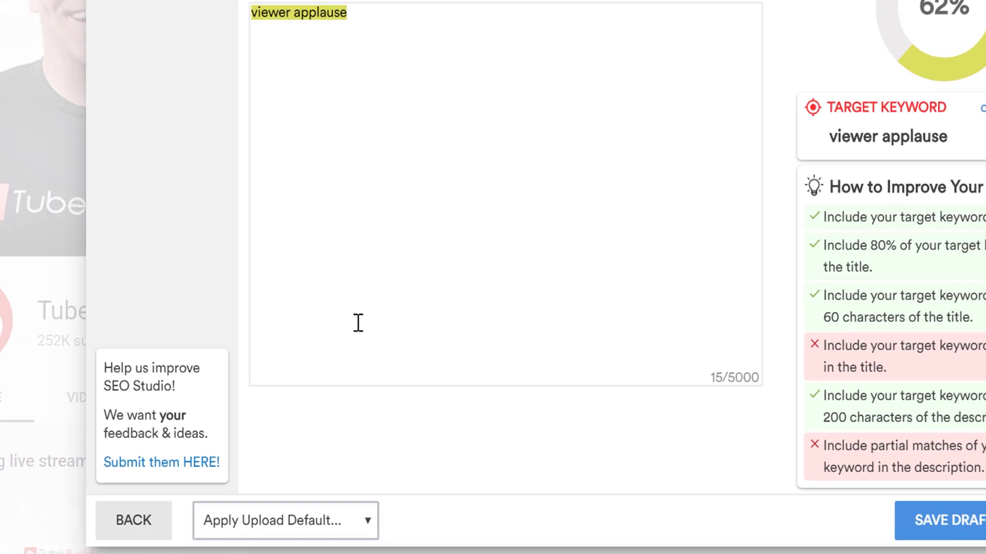
Step: Fill the description from the Tubebuddy Tips & Tricks upload default, then exit without saving
click(468, 496)
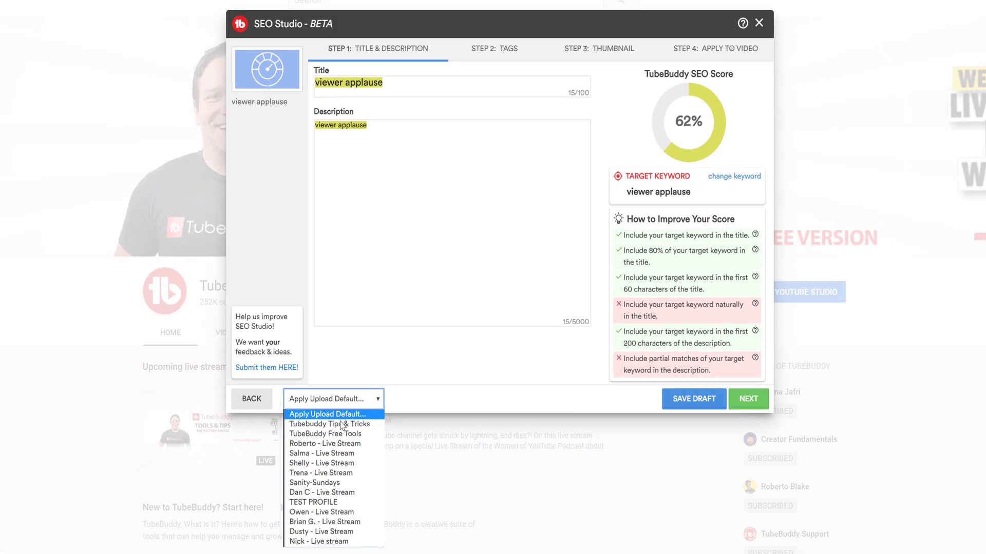
click(342, 423)
click(422, 398)
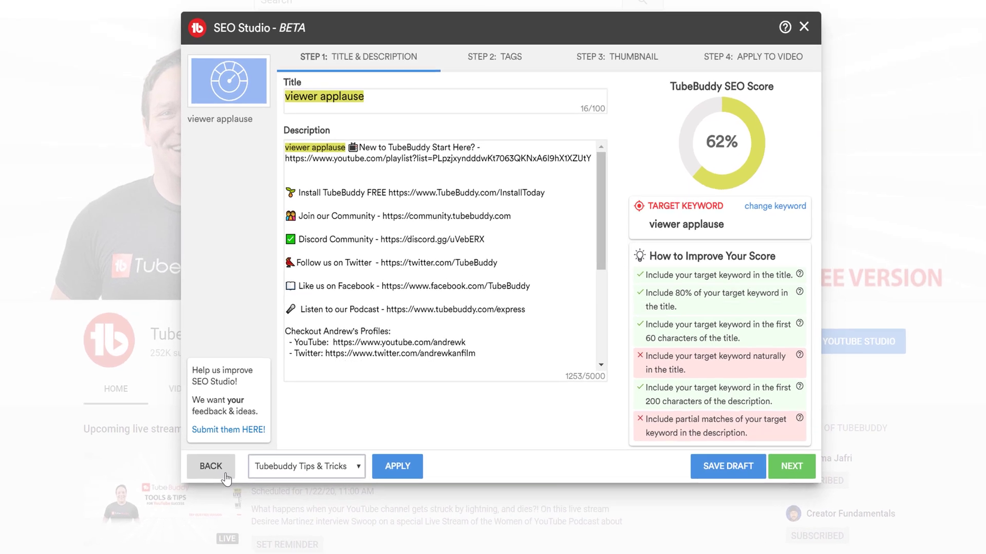
click(264, 406)
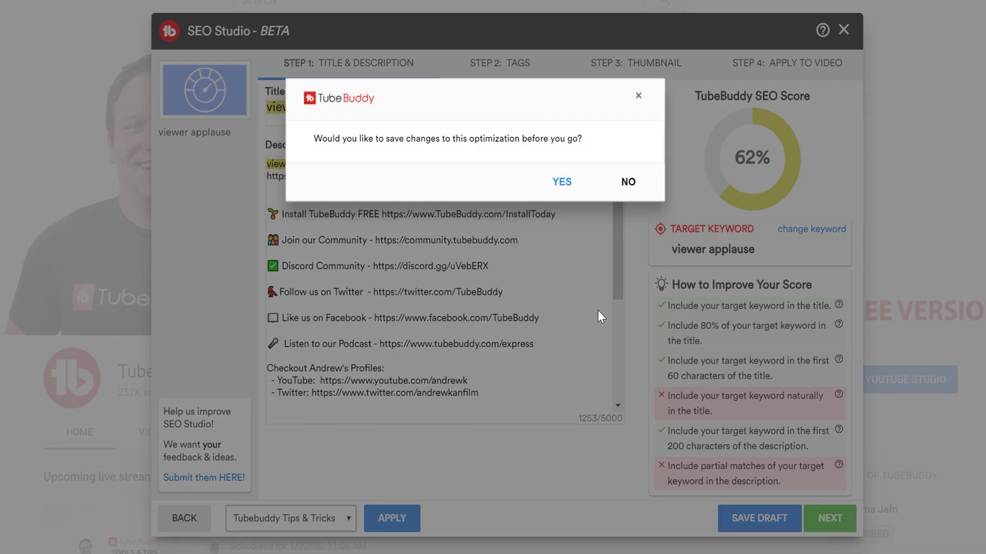
click(625, 190)
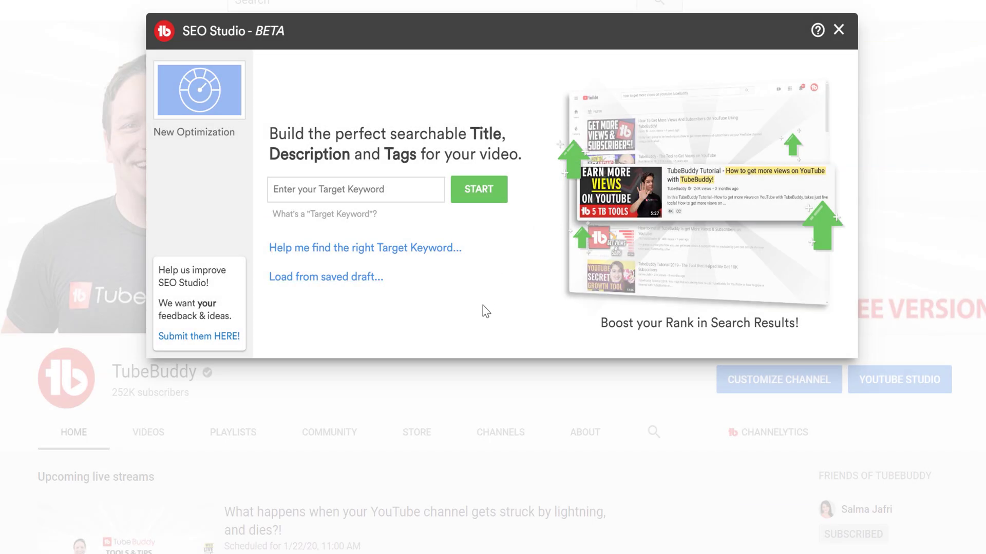
Step: Load the 'viewer applause' draft from the saved drafts list
click(362, 291)
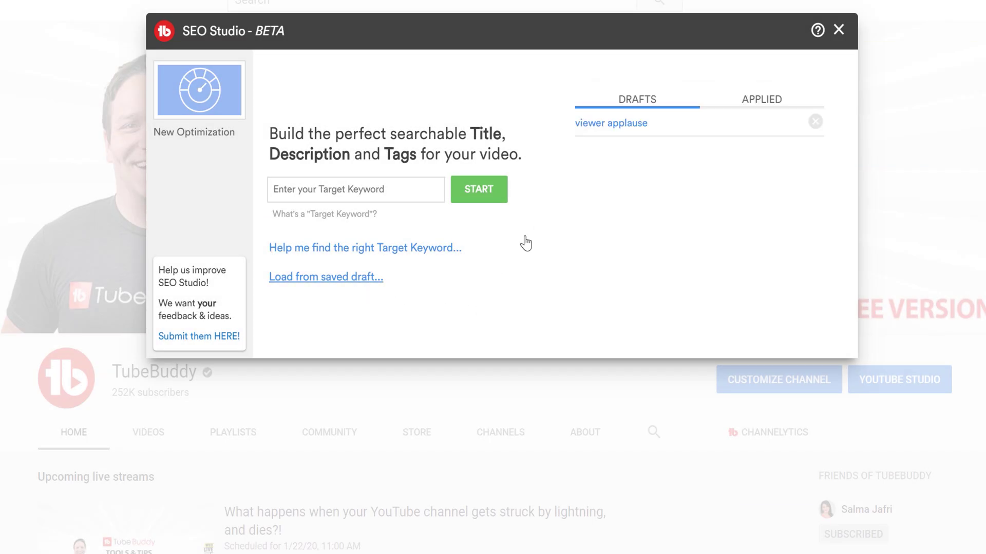
click(639, 125)
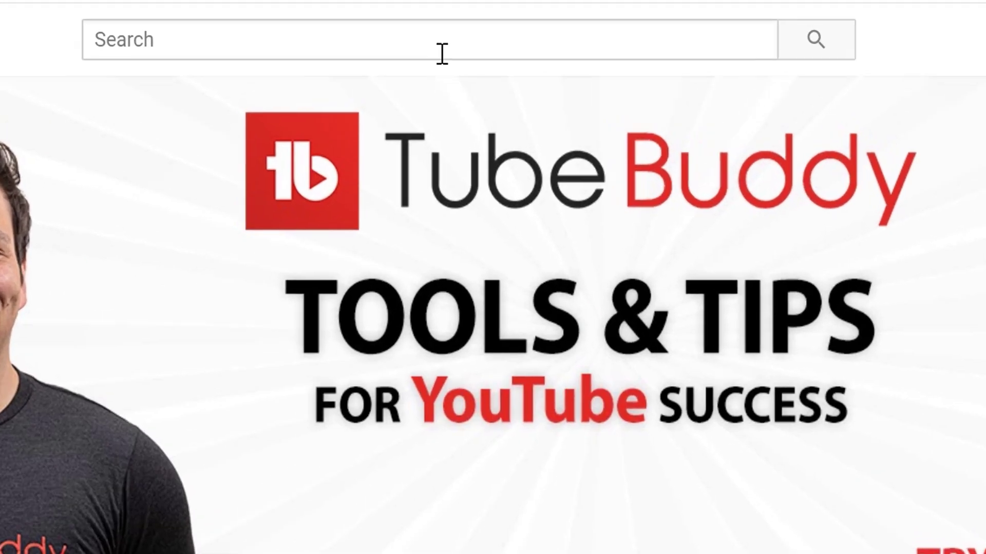
Step: Search YouTube for 'tubebuddy' and scroll through the results
click(475, 16)
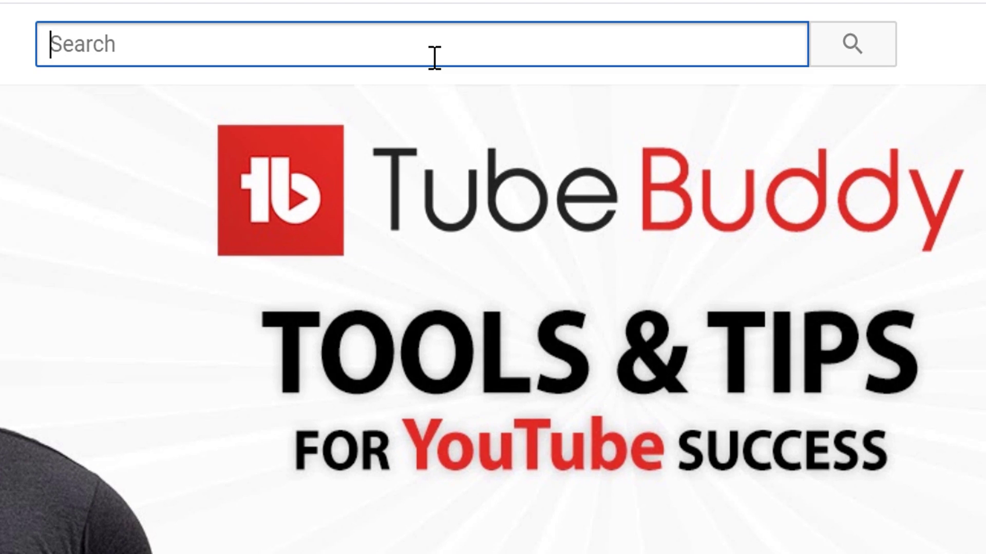
text(tubebuddy)
key(Return)
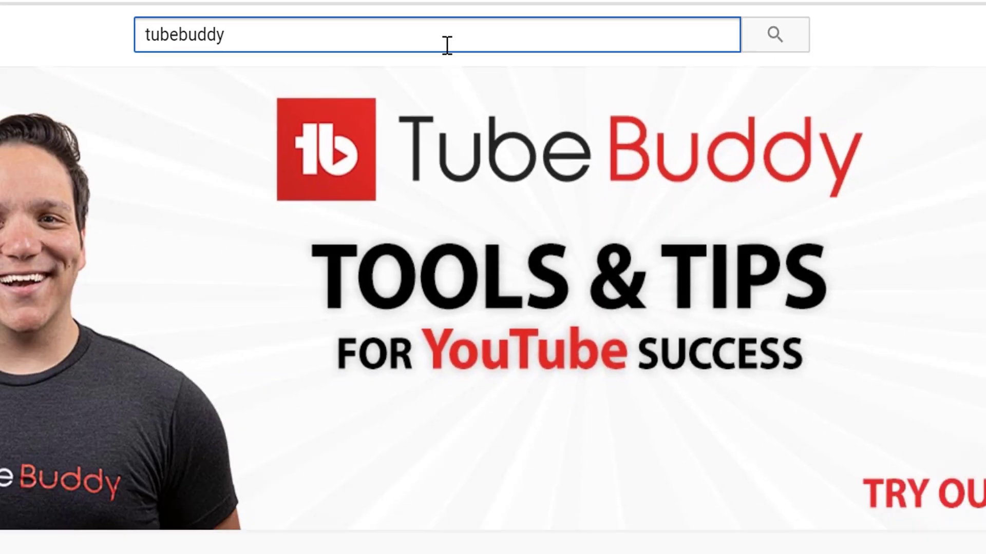
scroll(660, 544, down, 5)
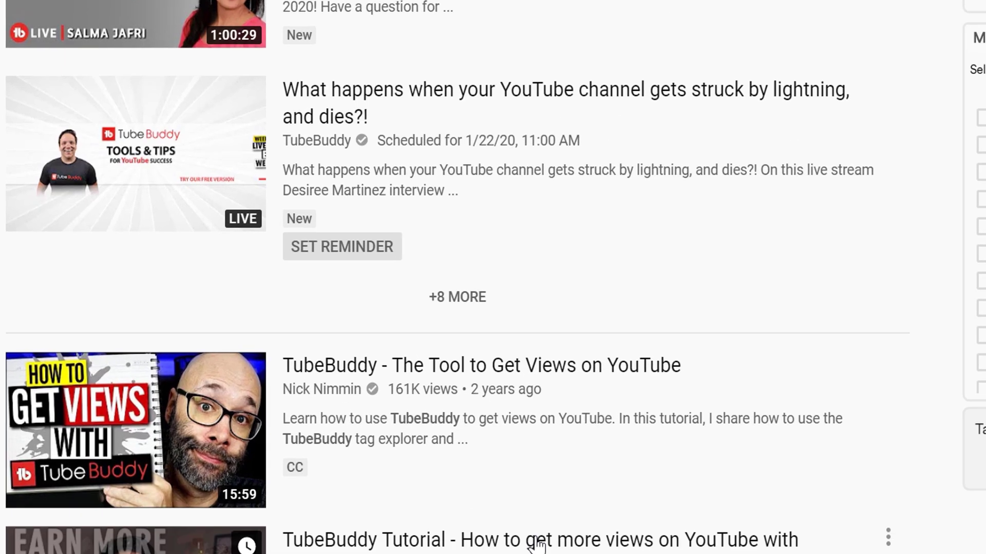
mouse_move(458, 452)
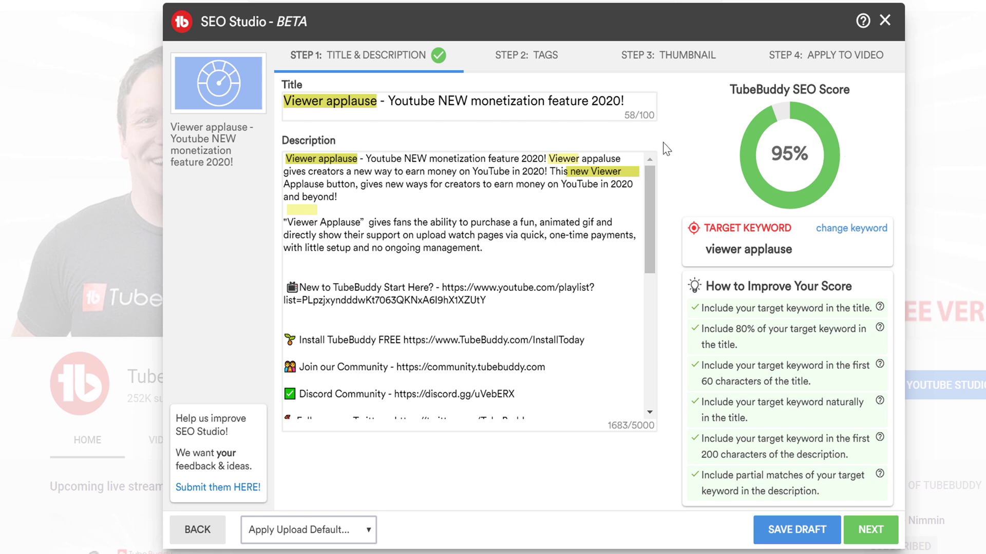
Step: Add viewer applause as the first tag to reach 100%, toggling tag sort by Score/Relevance
click(539, 67)
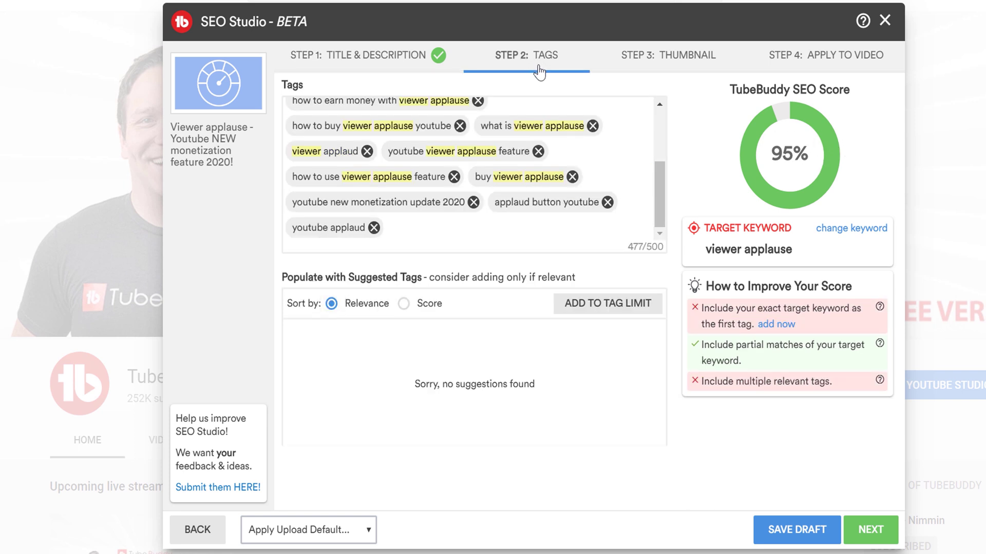
drag(657, 186, 654, 127)
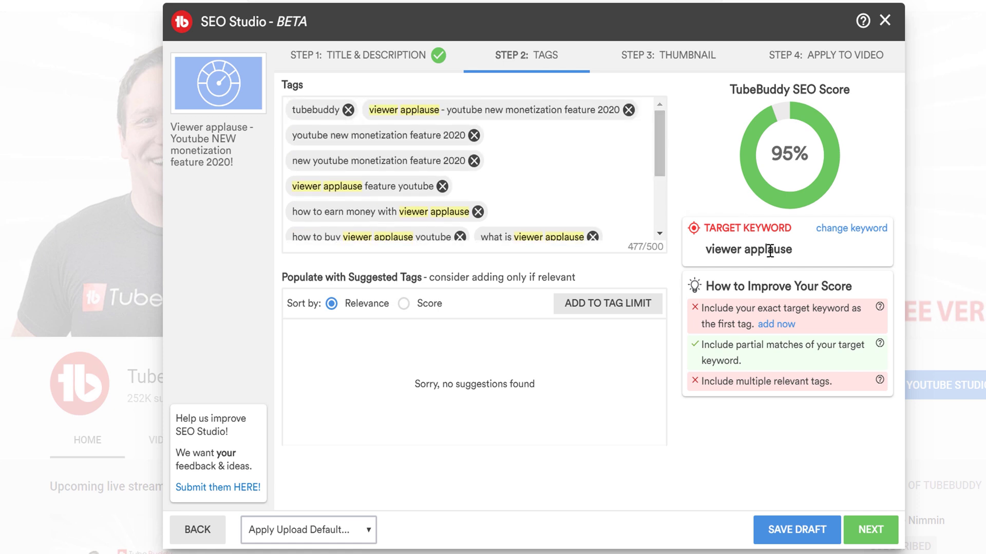
click(776, 326)
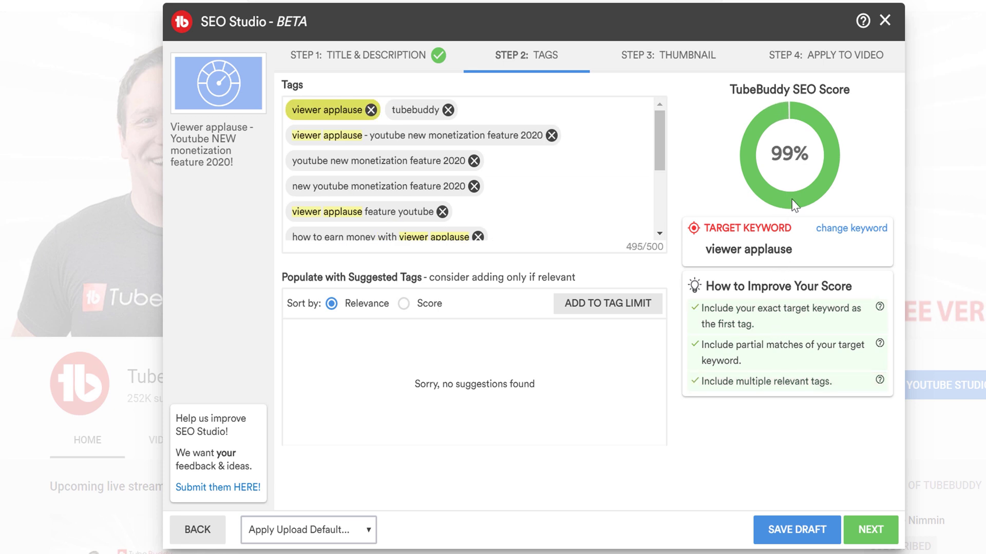
click(404, 303)
click(332, 304)
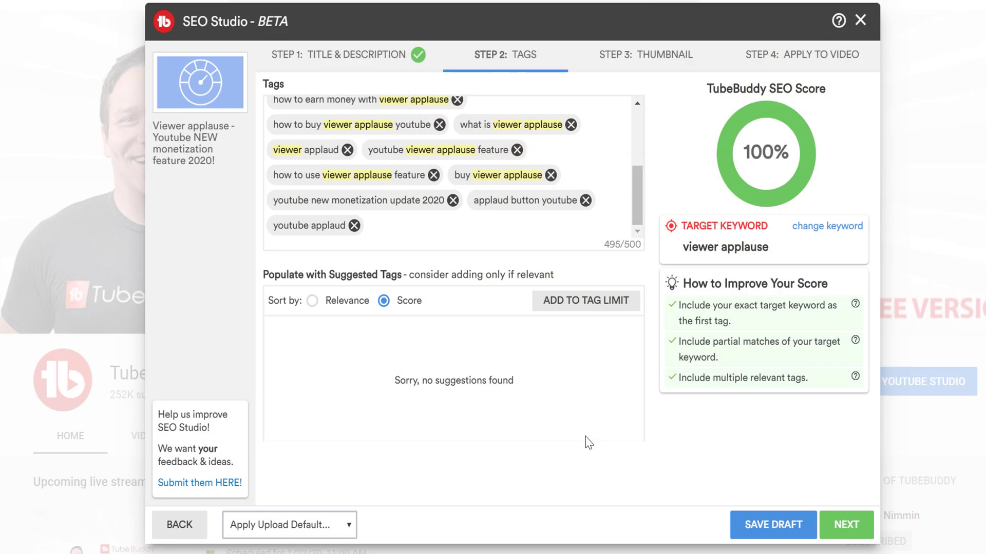
click(608, 64)
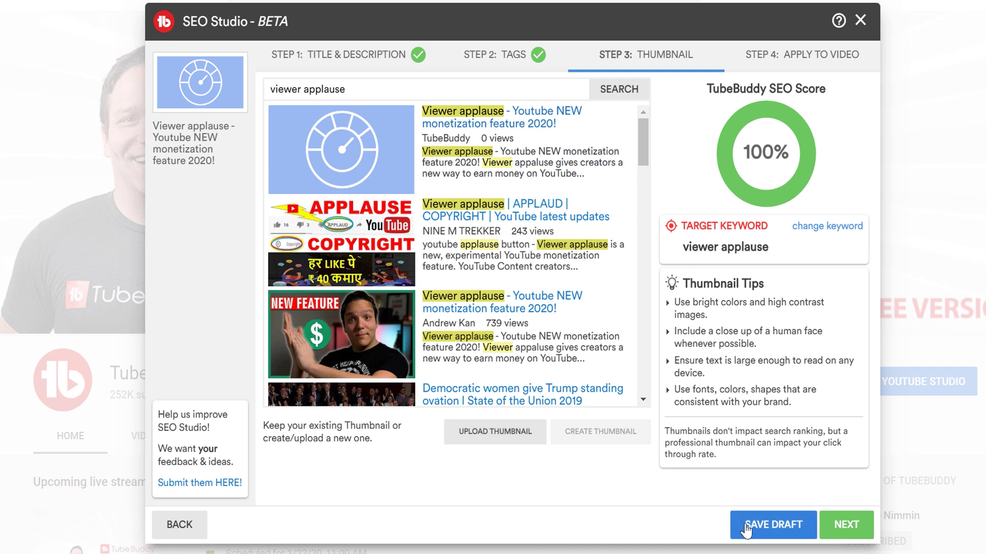
Step: Save the viewer applause optimization as a draft and apply it to the video
click(829, 72)
click(422, 314)
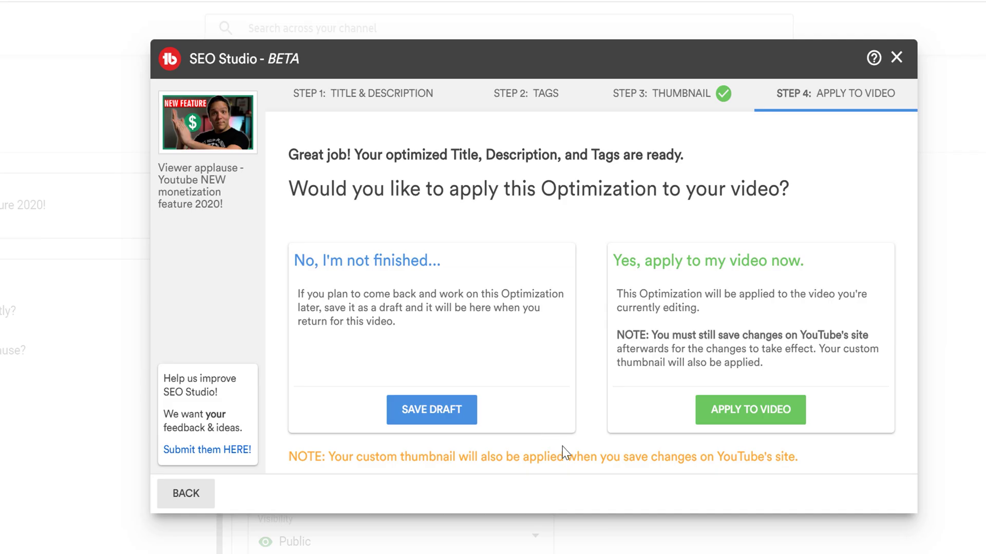
click(747, 414)
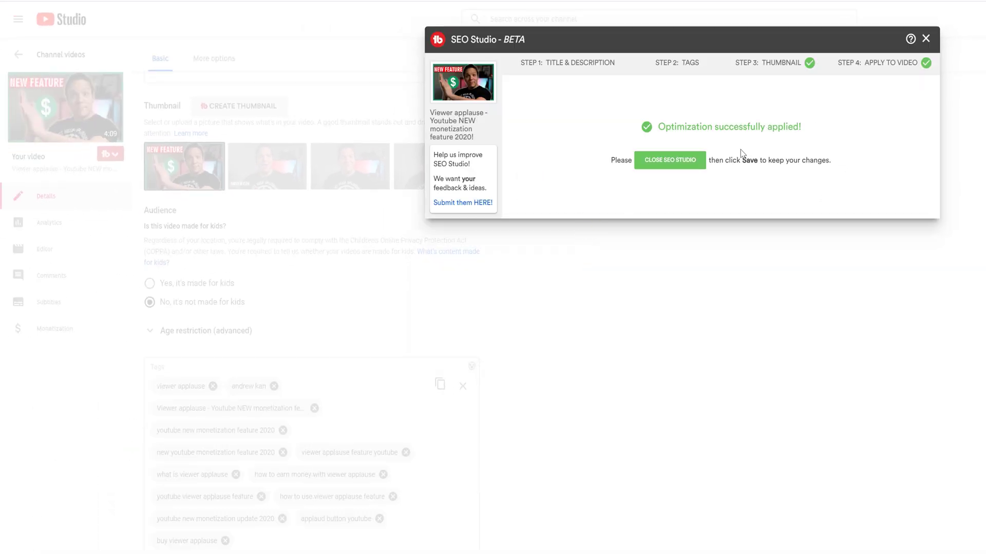
Step: Close SEO Studio and scroll the video details to check the filled description and tags
click(925, 40)
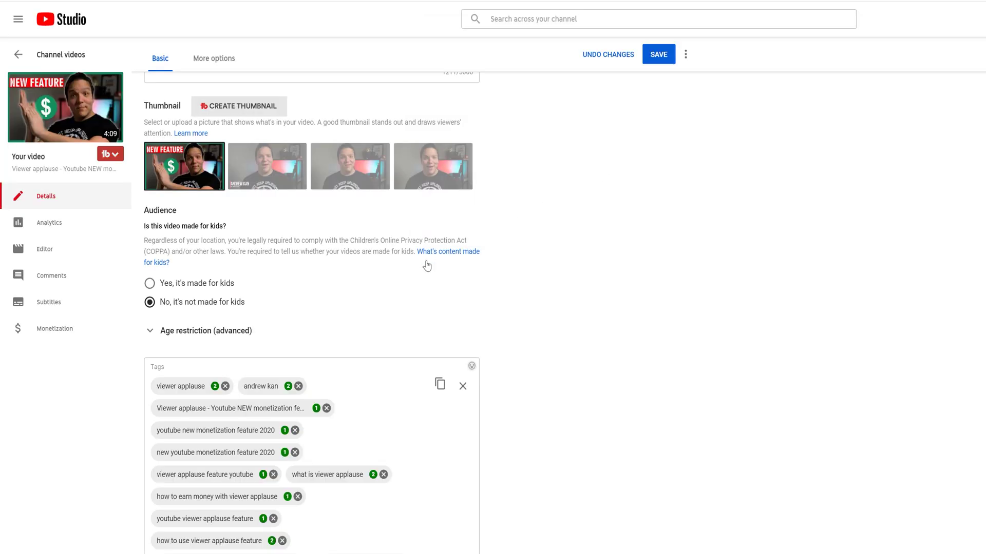
scroll(340, 299, up, 10)
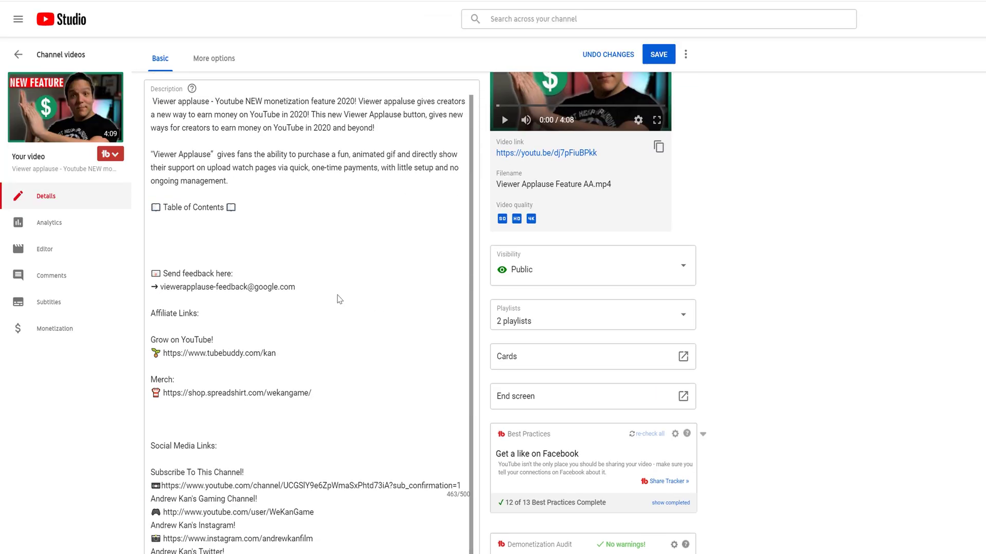
scroll(339, 299, down, 10)
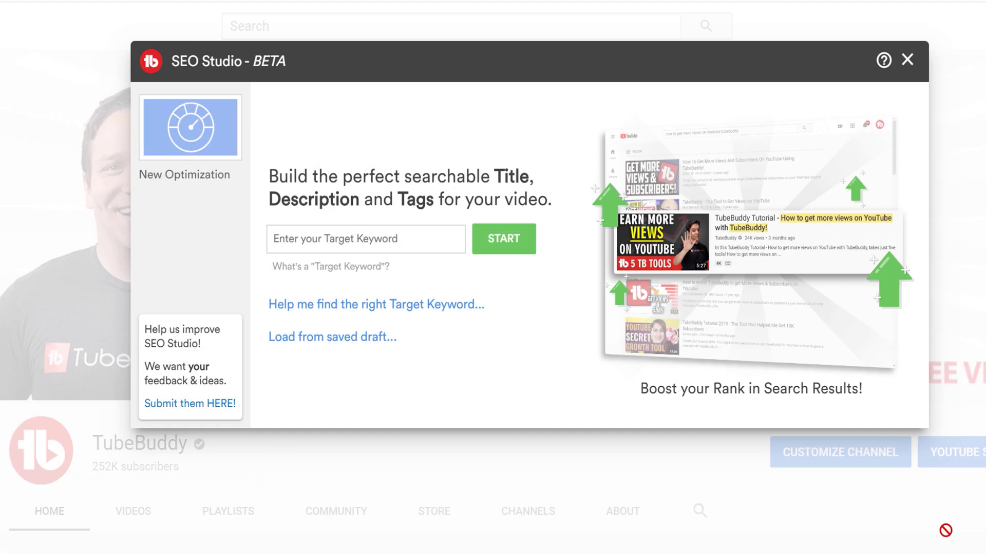